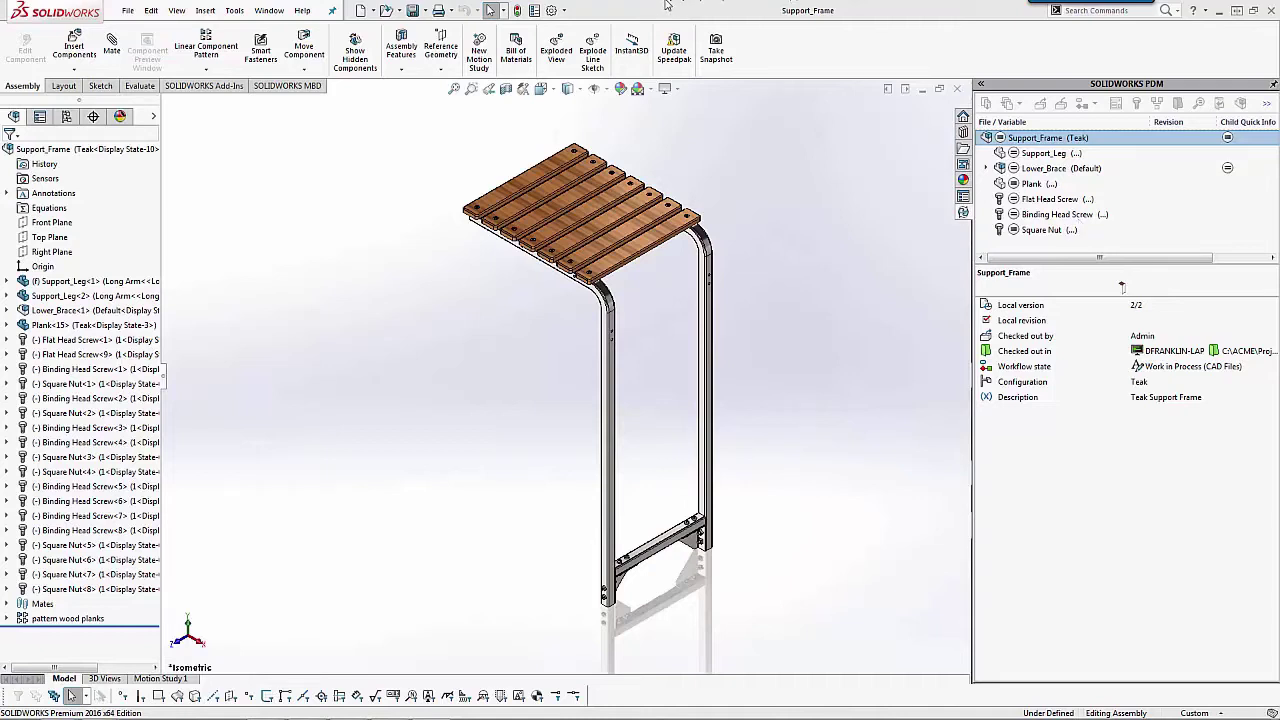
Step: Open SOLIDWORKS PDM Options from the Tools menu and show its View Setting tab
left_click(237, 12)
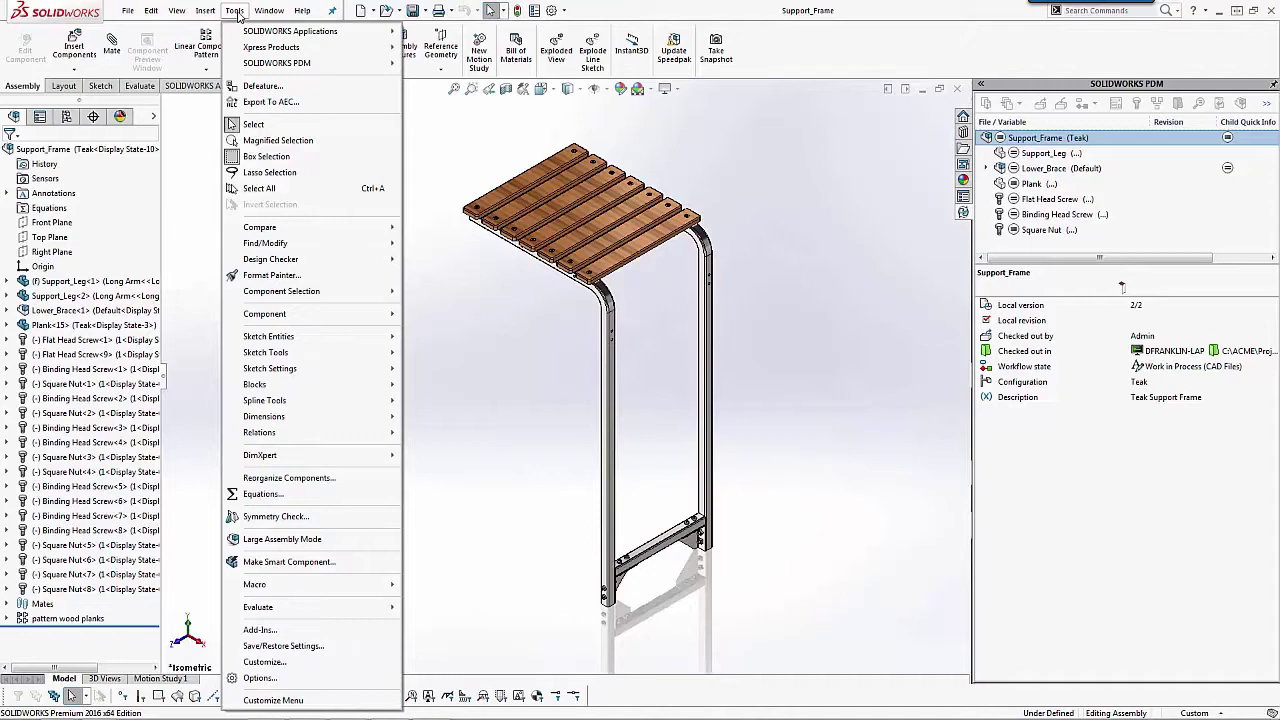
mouse_move(272, 65)
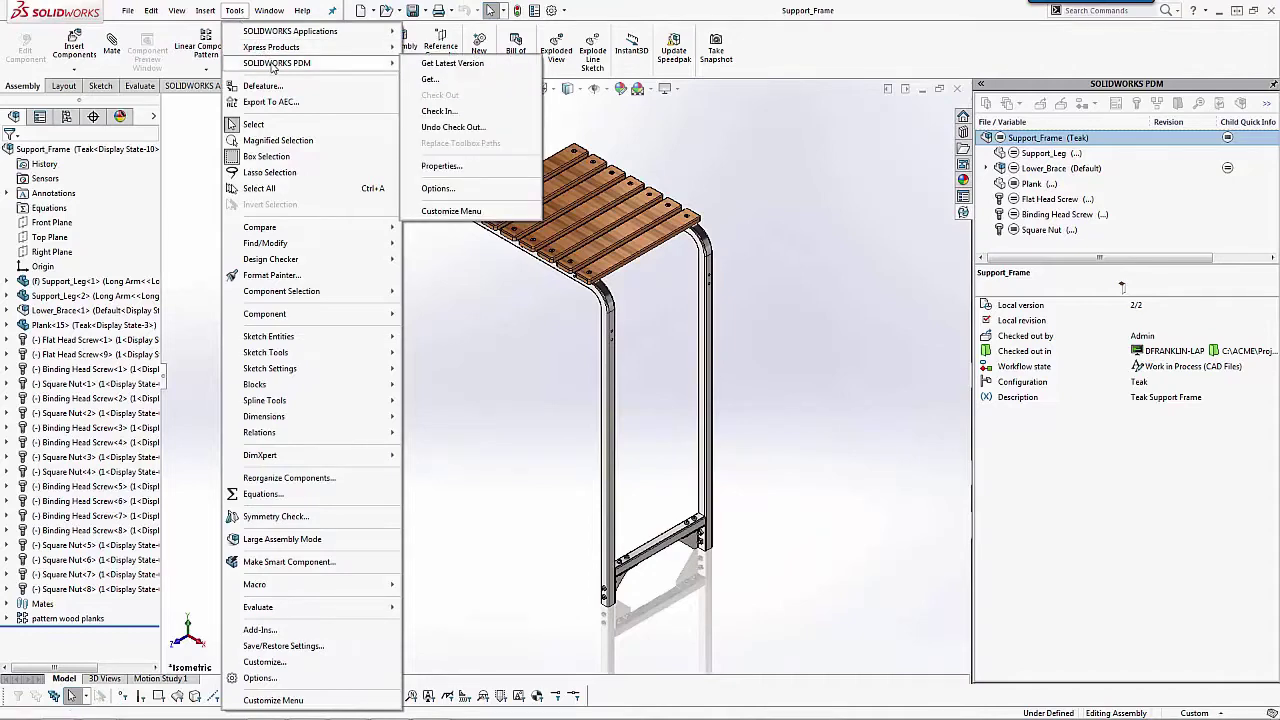
left_click(459, 190)
left_click_drag(537, 138, 421, 127)
left_click(418, 146)
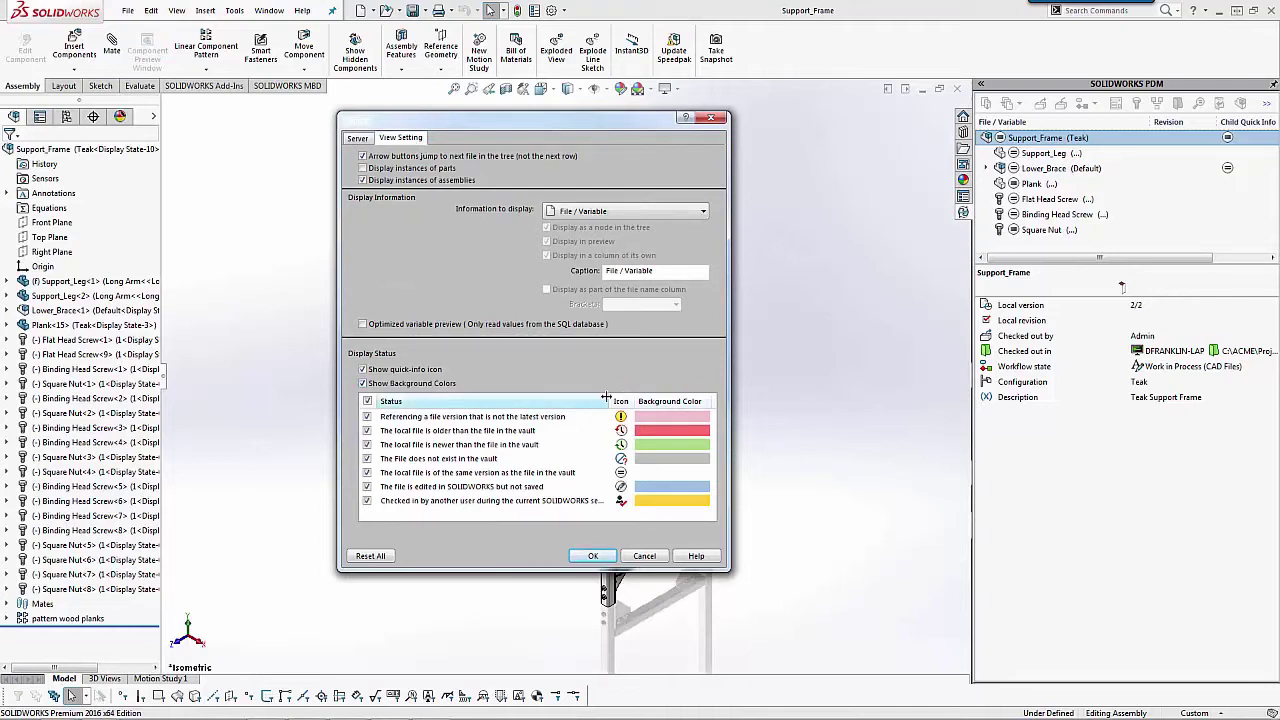
Step: Toggle the Status header and first three status checkboxes off and on, then close PDM Options
left_click(368, 402)
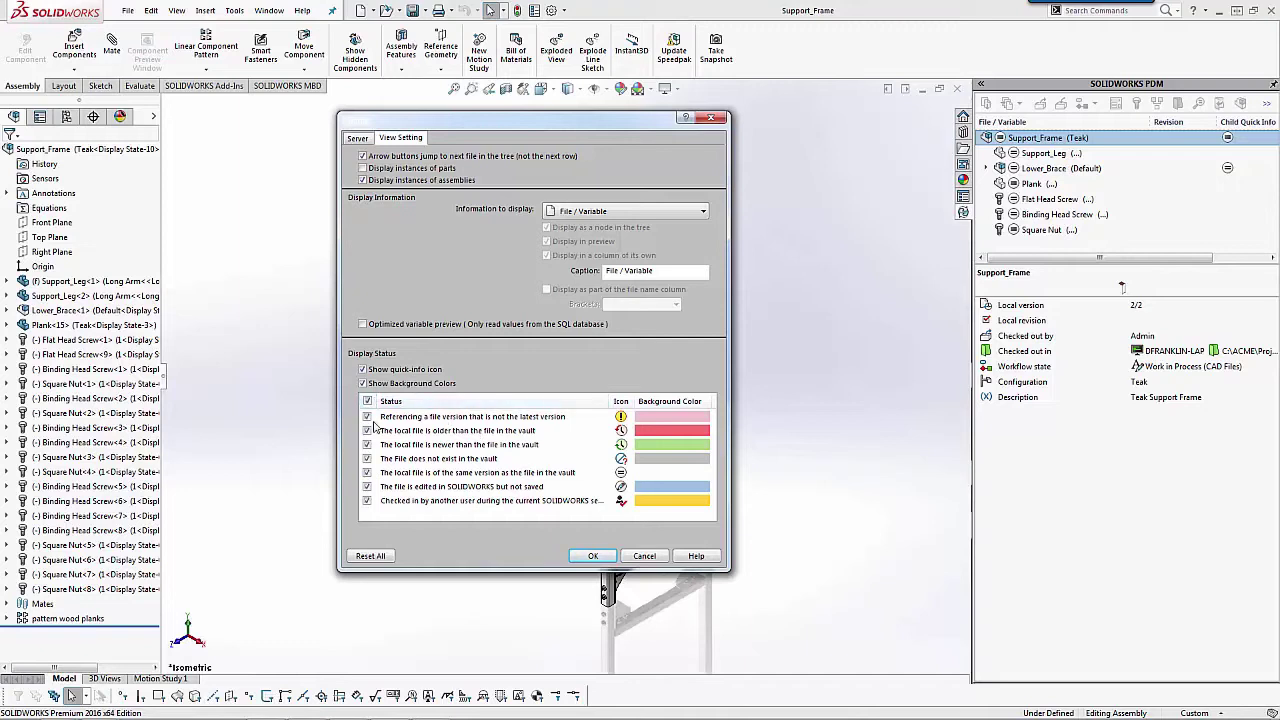
left_click(367, 416)
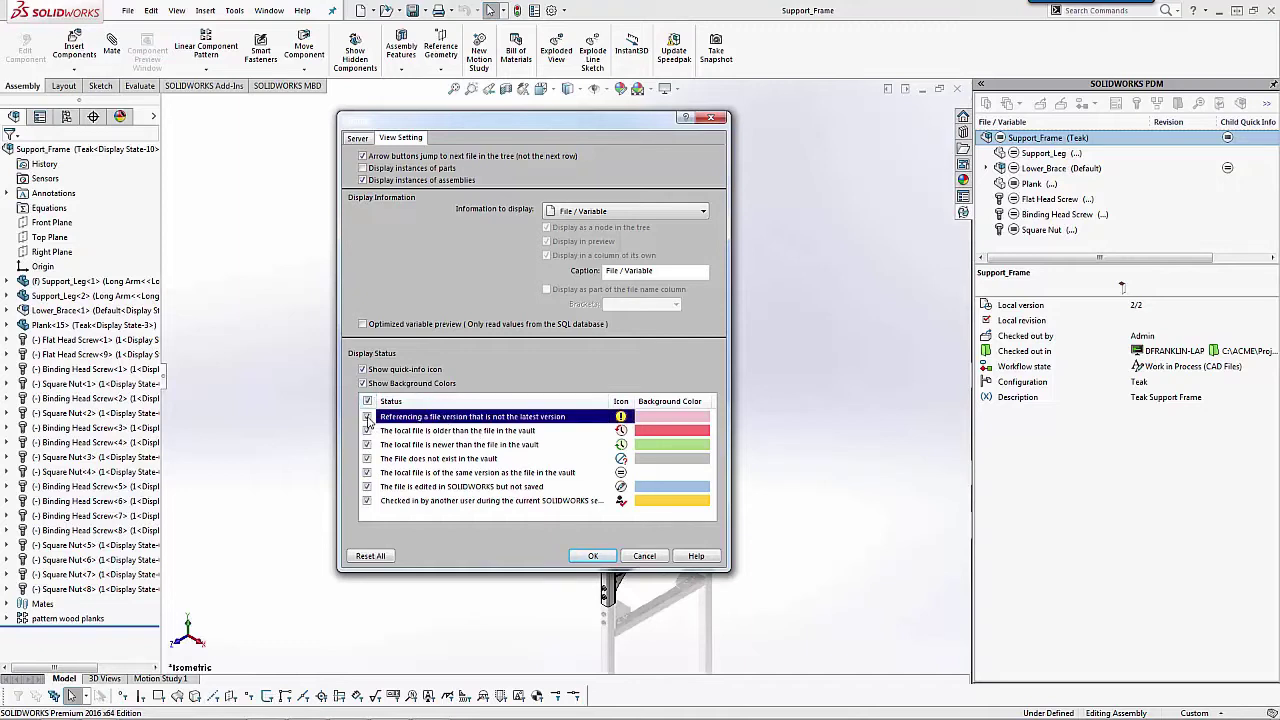
left_click(367, 430)
left_click(367, 444)
left_click(367, 416)
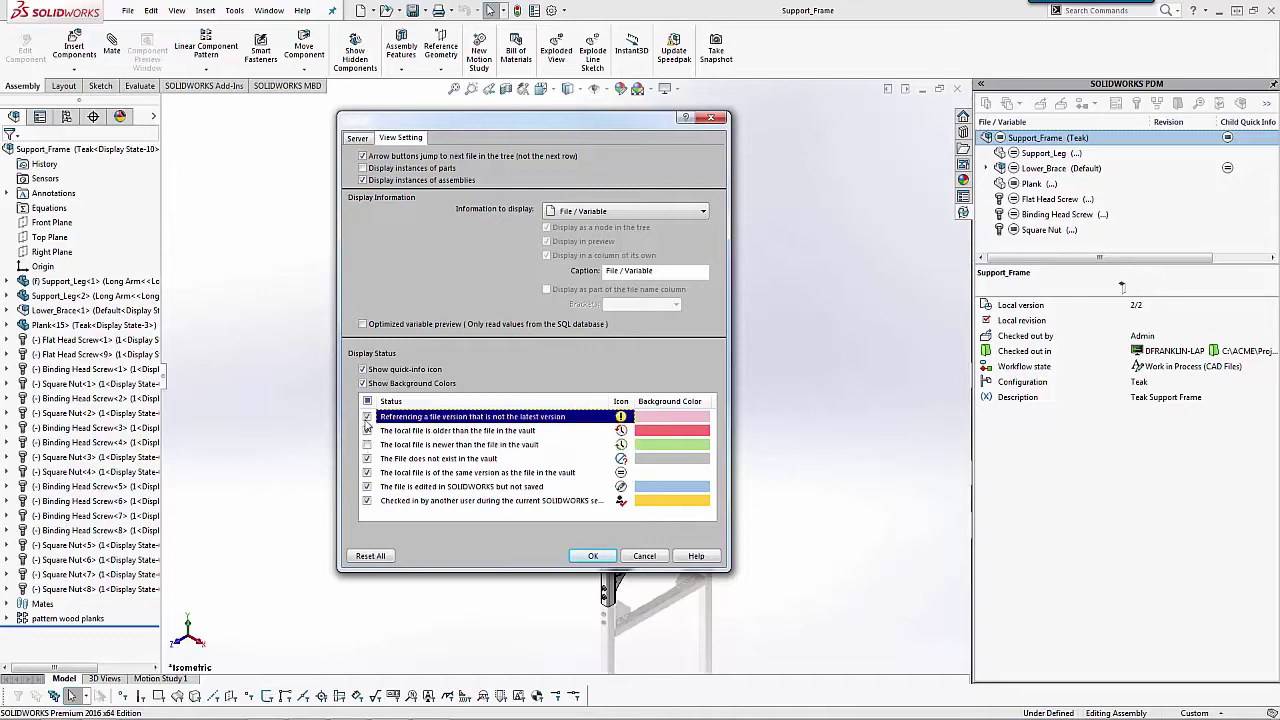
left_click(367, 430)
left_click(367, 444)
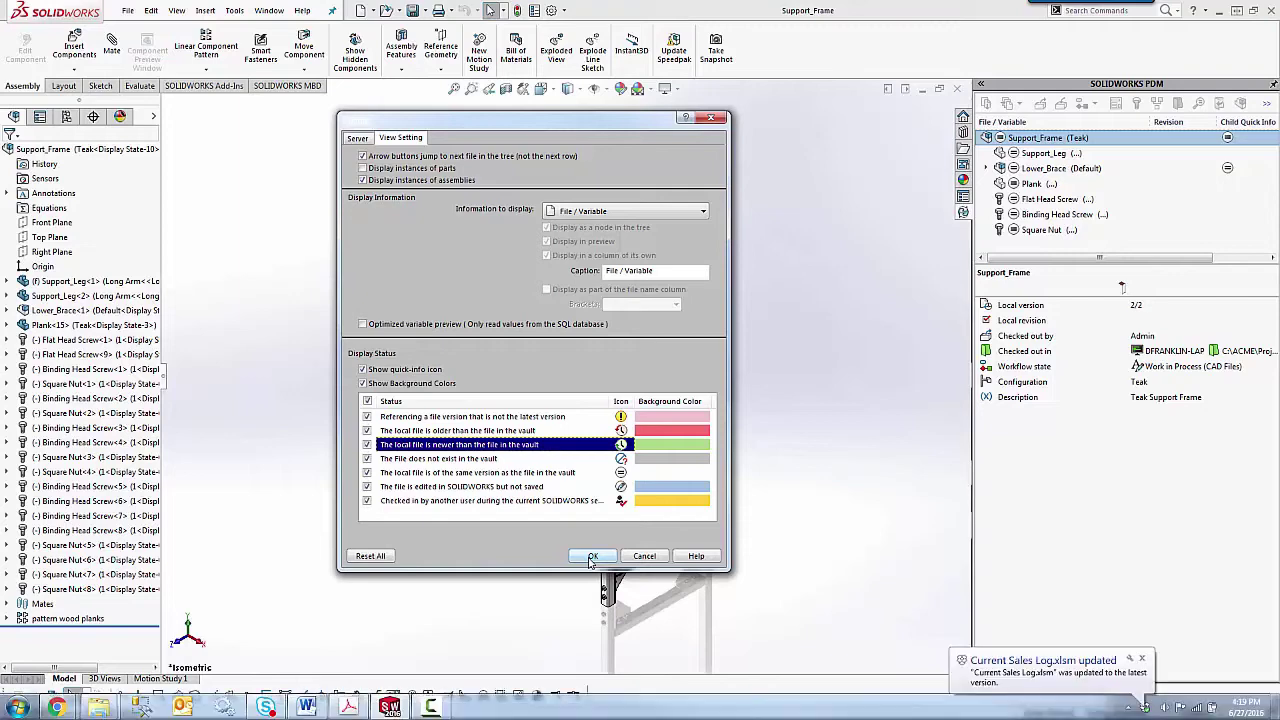
left_click(644, 556)
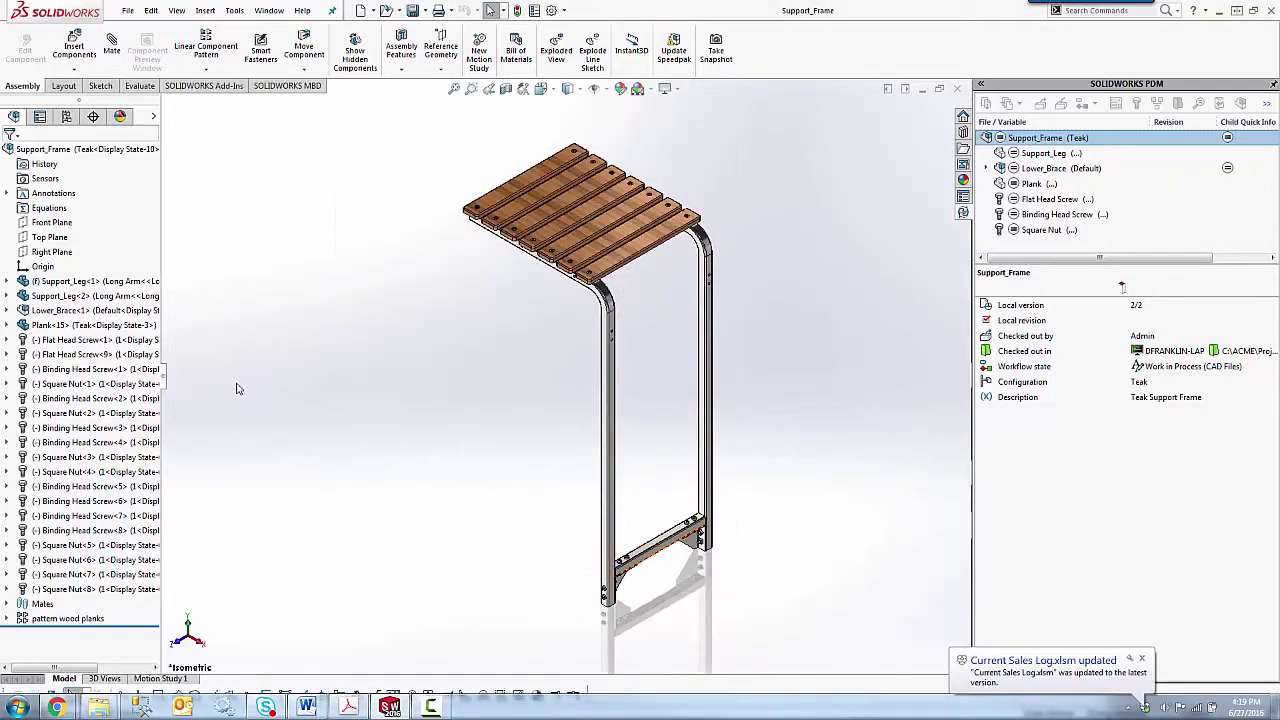
Step: Open the Support_Leg part in its own window and start editing its Fillet1 feature
right_click(88, 283)
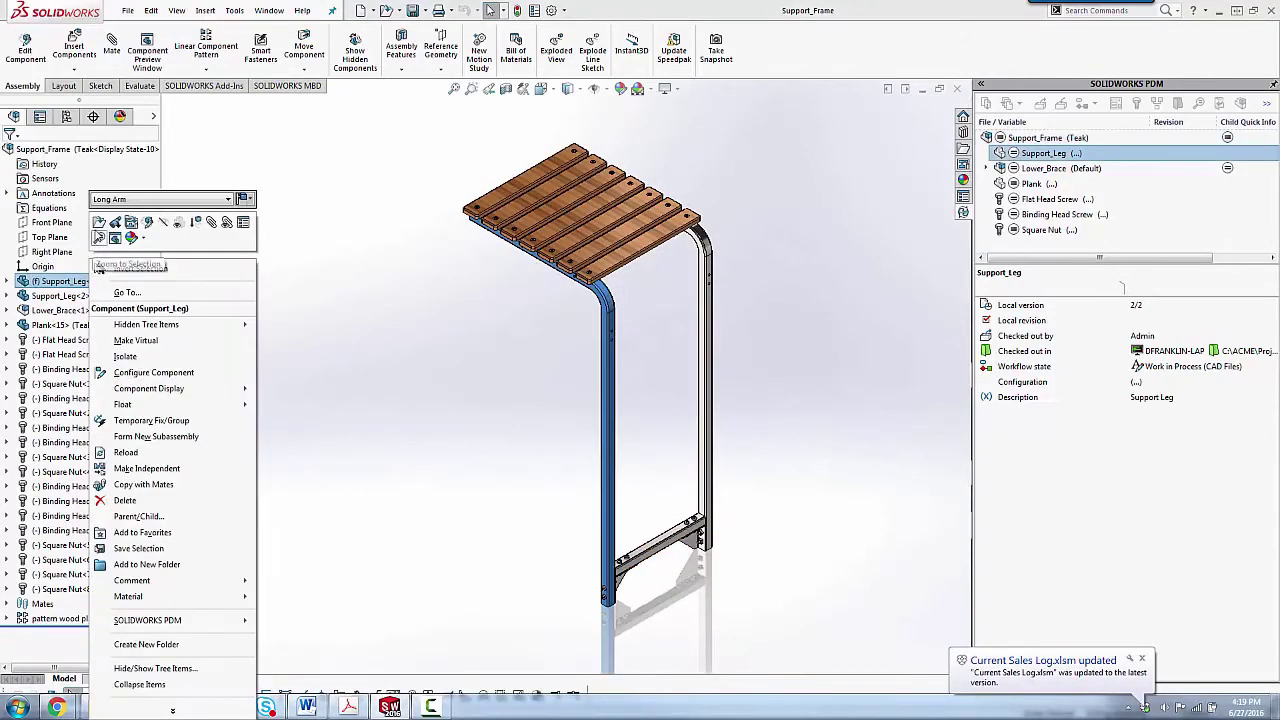
left_click(99, 237)
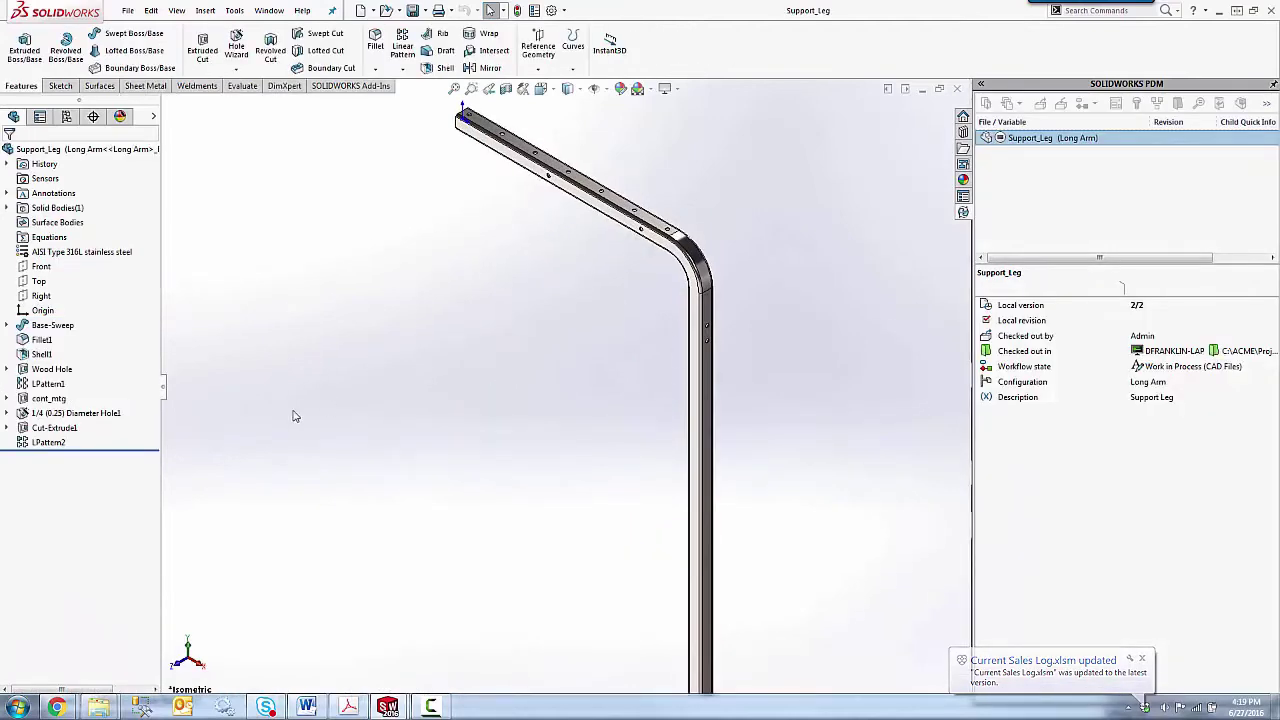
right_click(36, 342)
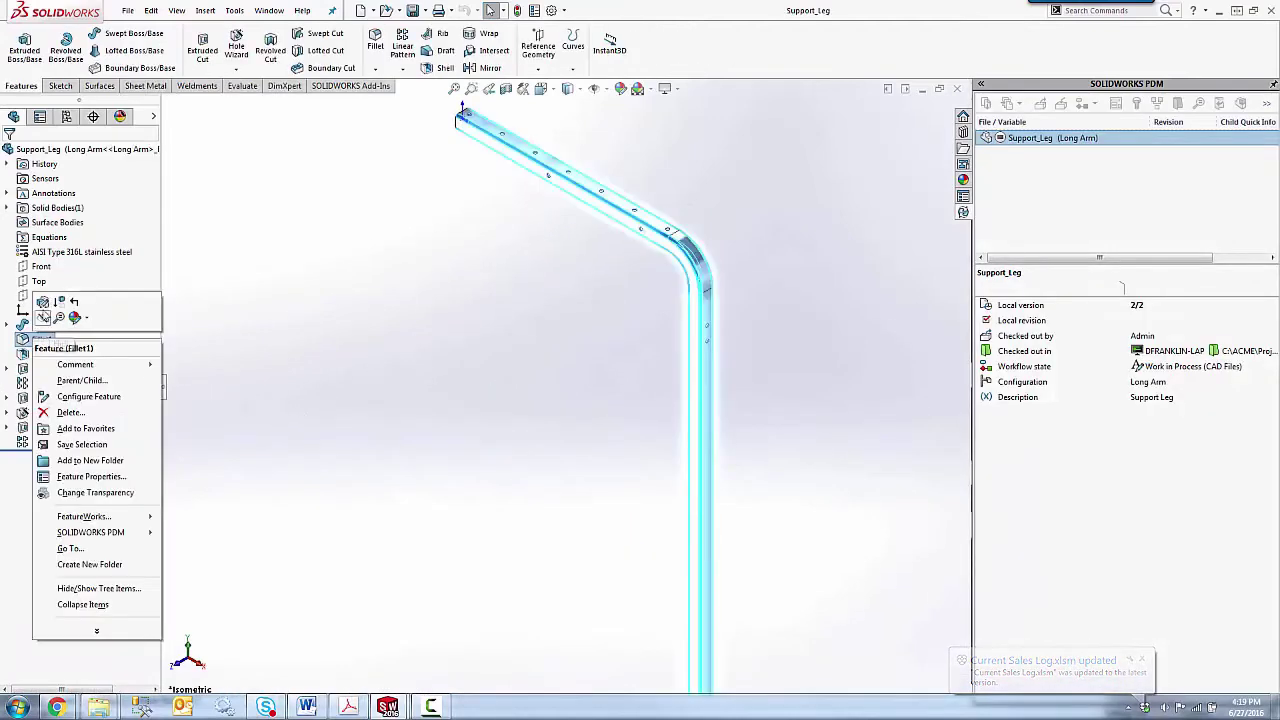
left_click(43, 315)
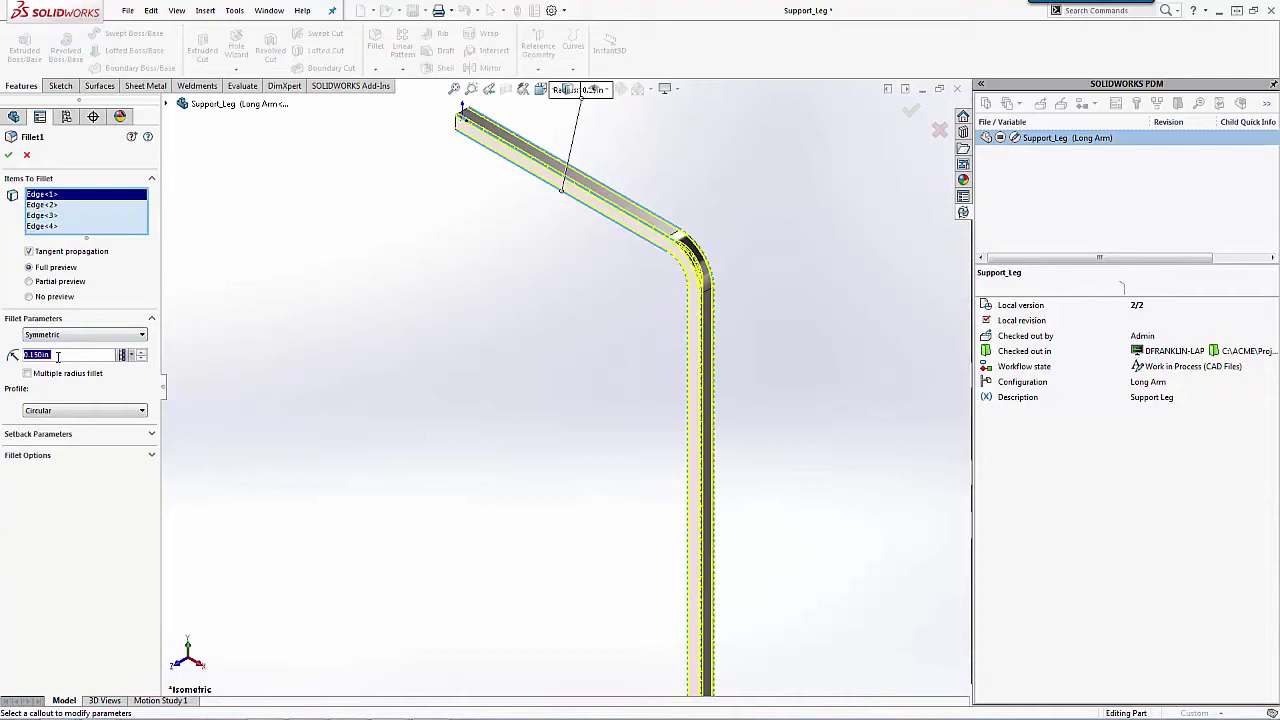
Step: Set the Fillet1 radius to 0.125in and accept the edit
left_click(43, 354)
key("BackSpace")
key("BackSpace")
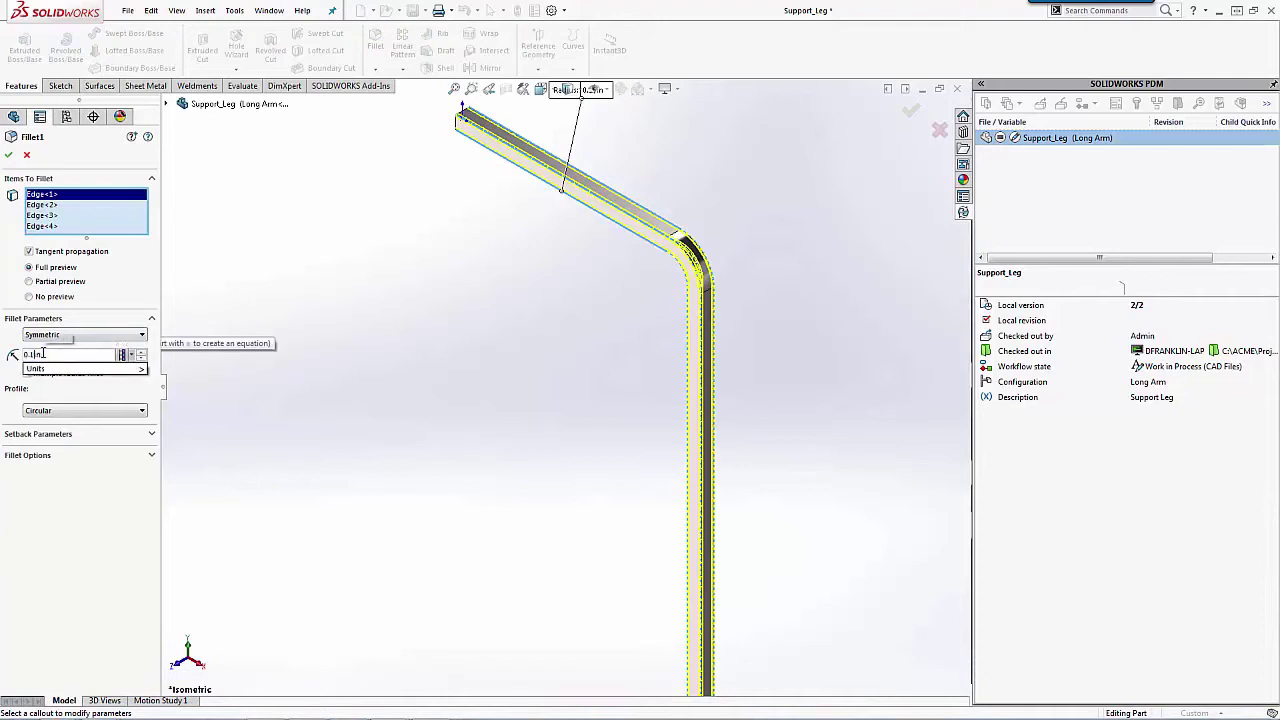
type("25")
left_click(9, 156)
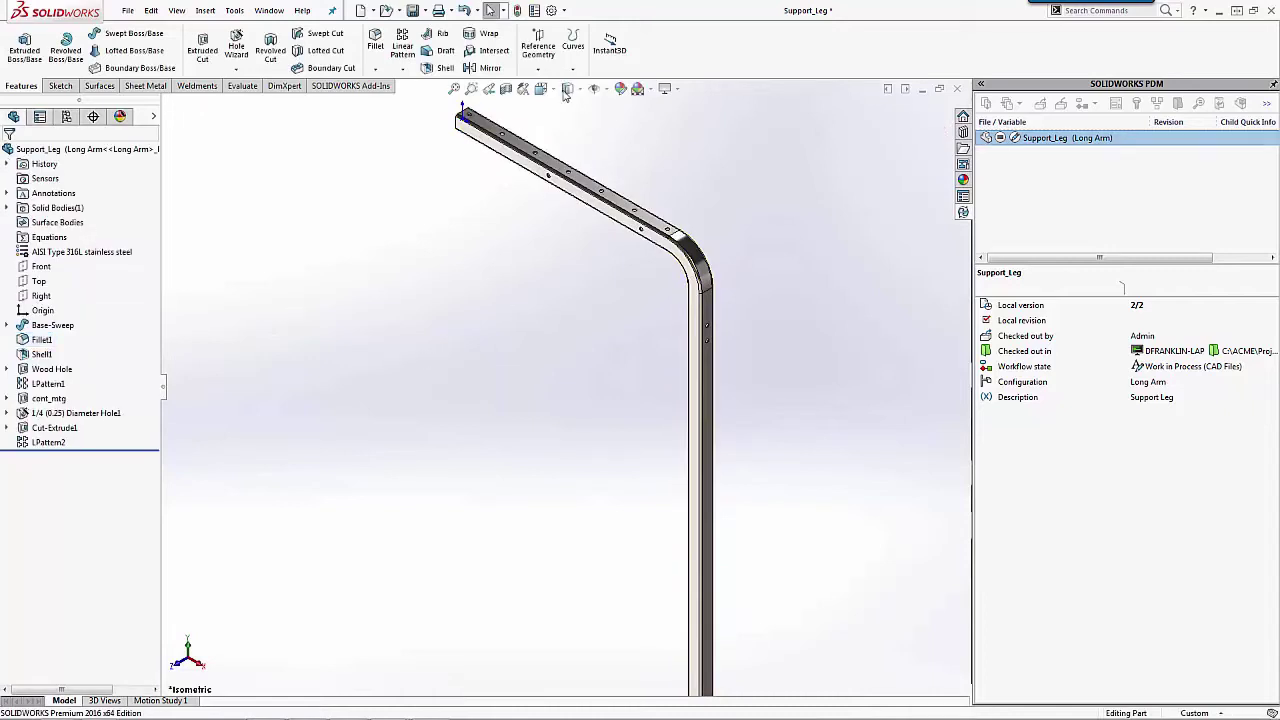
Step: Save the modified Support_Leg part
left_click(411, 12)
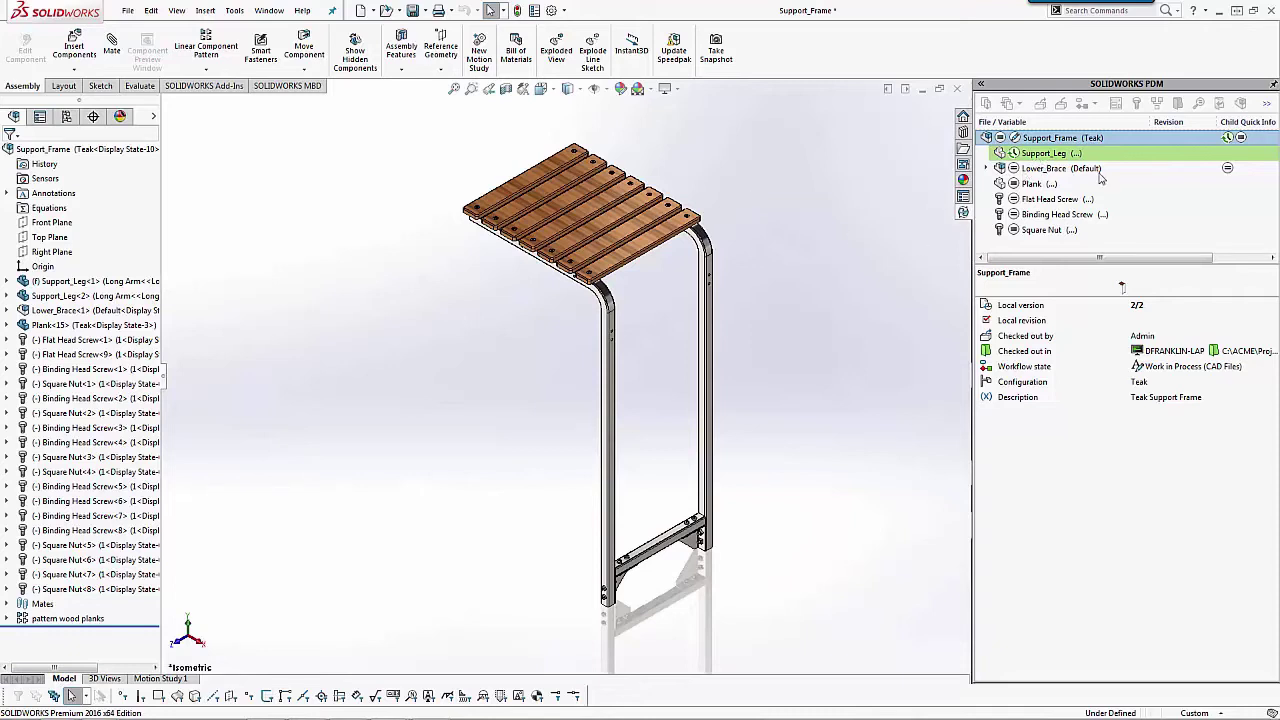
Step: In PDM View Setting, uncheck 'The local file is newer than the file in the vault' and apply
left_click(234, 10)
mouse_move(262, 65)
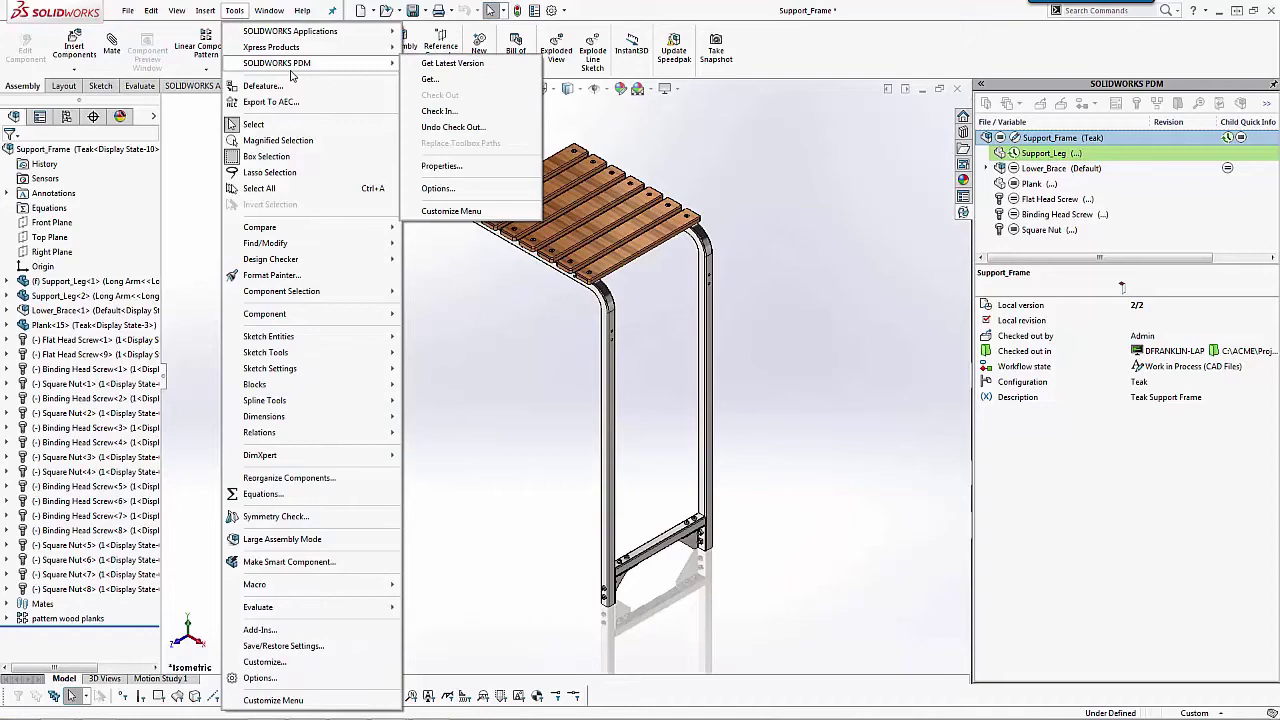
left_click(474, 188)
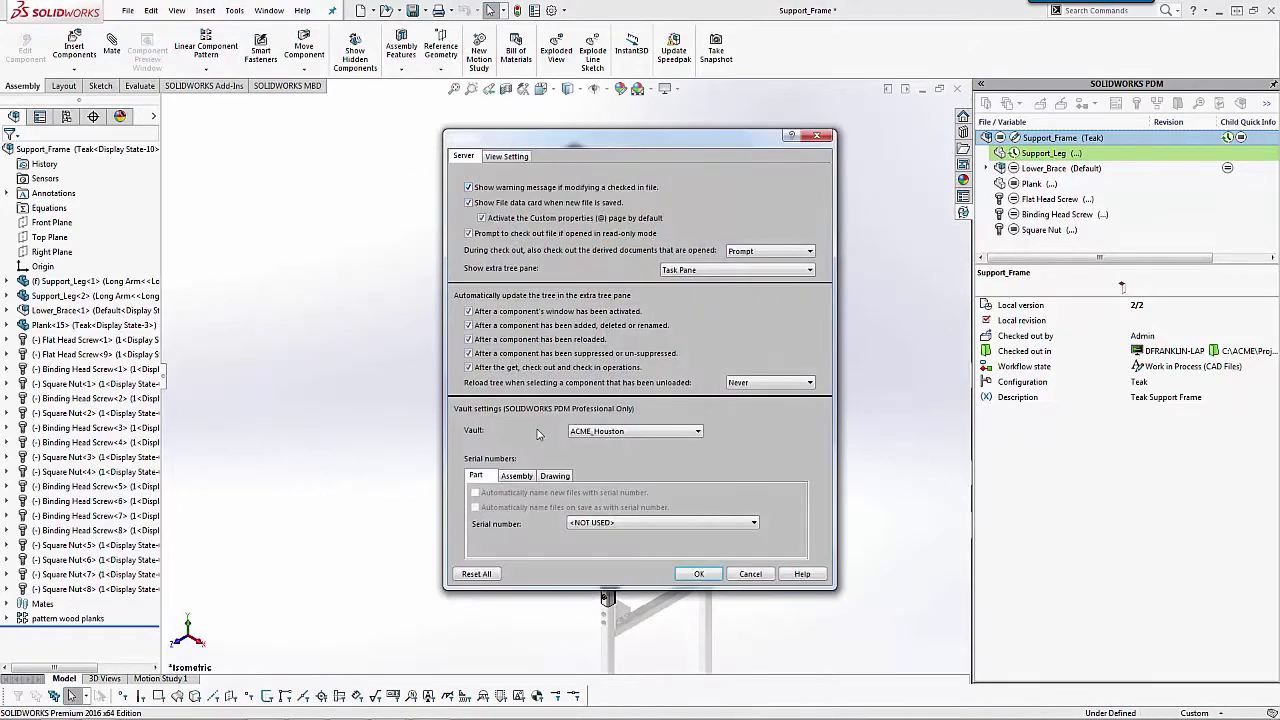
left_click(507, 157)
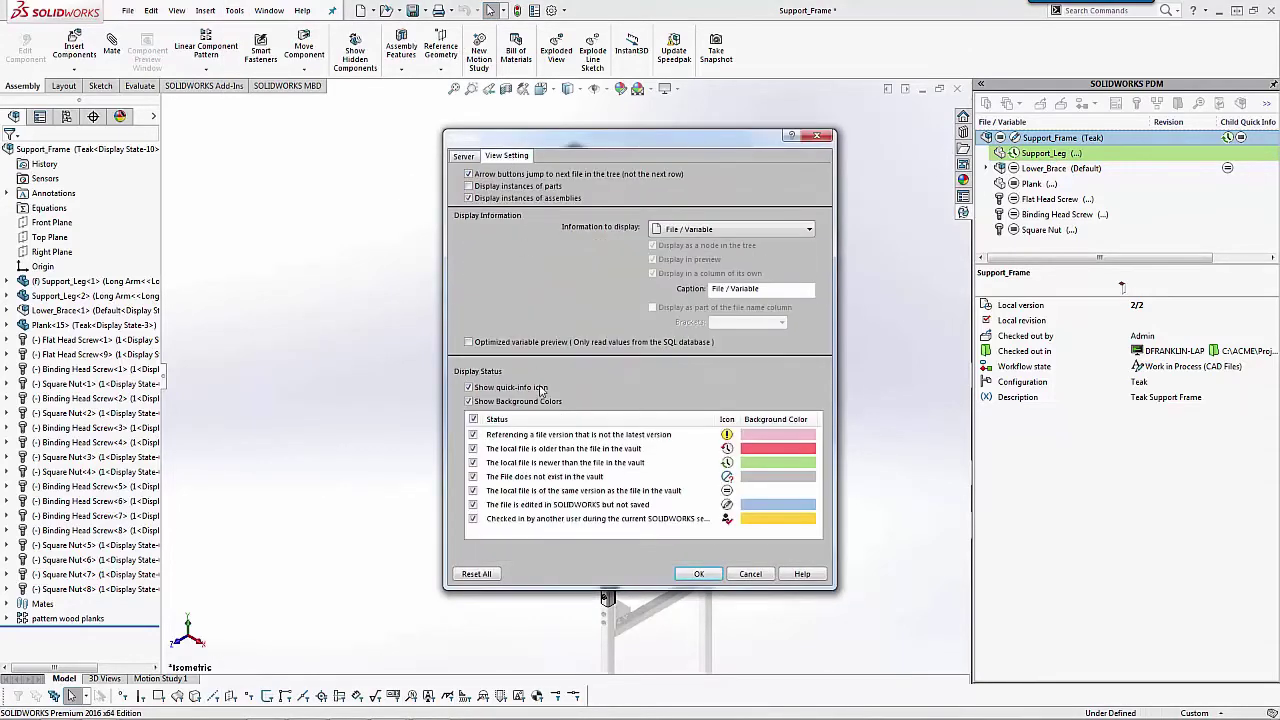
left_click(473, 463)
left_click(701, 574)
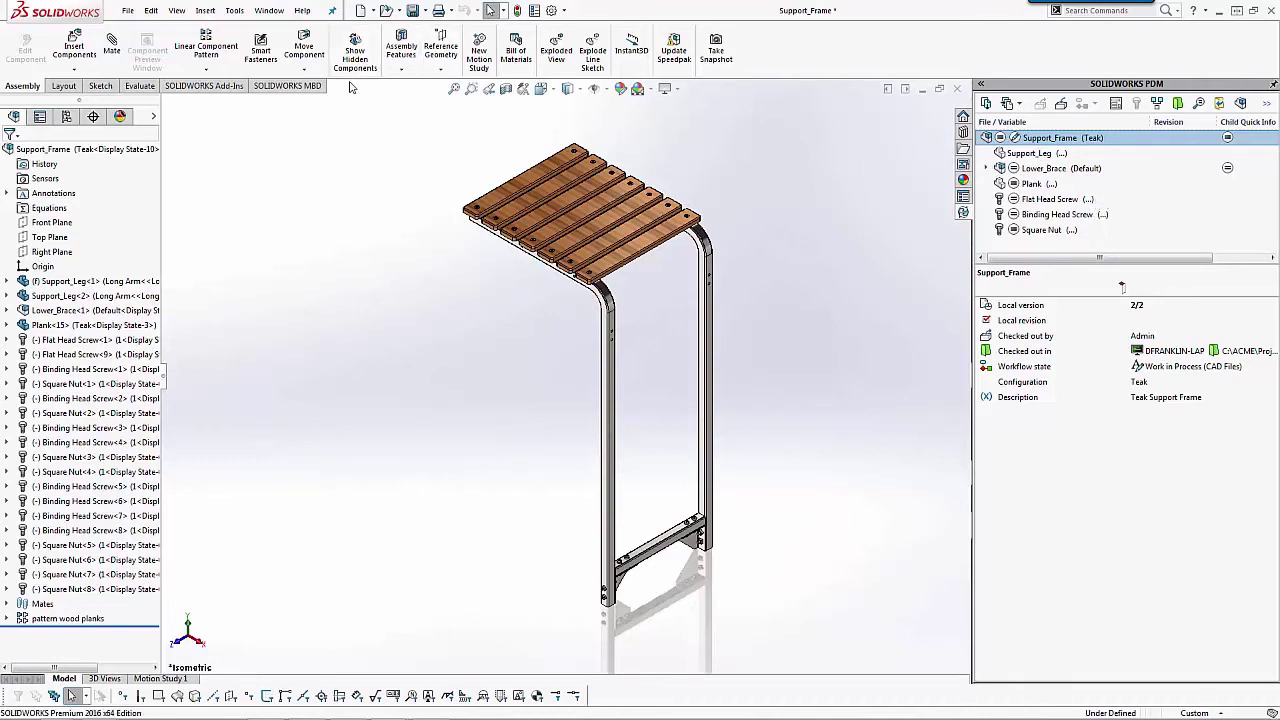
Step: In PDM View Setting, recheck the newer-local-file status and uncheck Show Background Colors, then apply
left_click(236, 11)
mouse_move(280, 68)
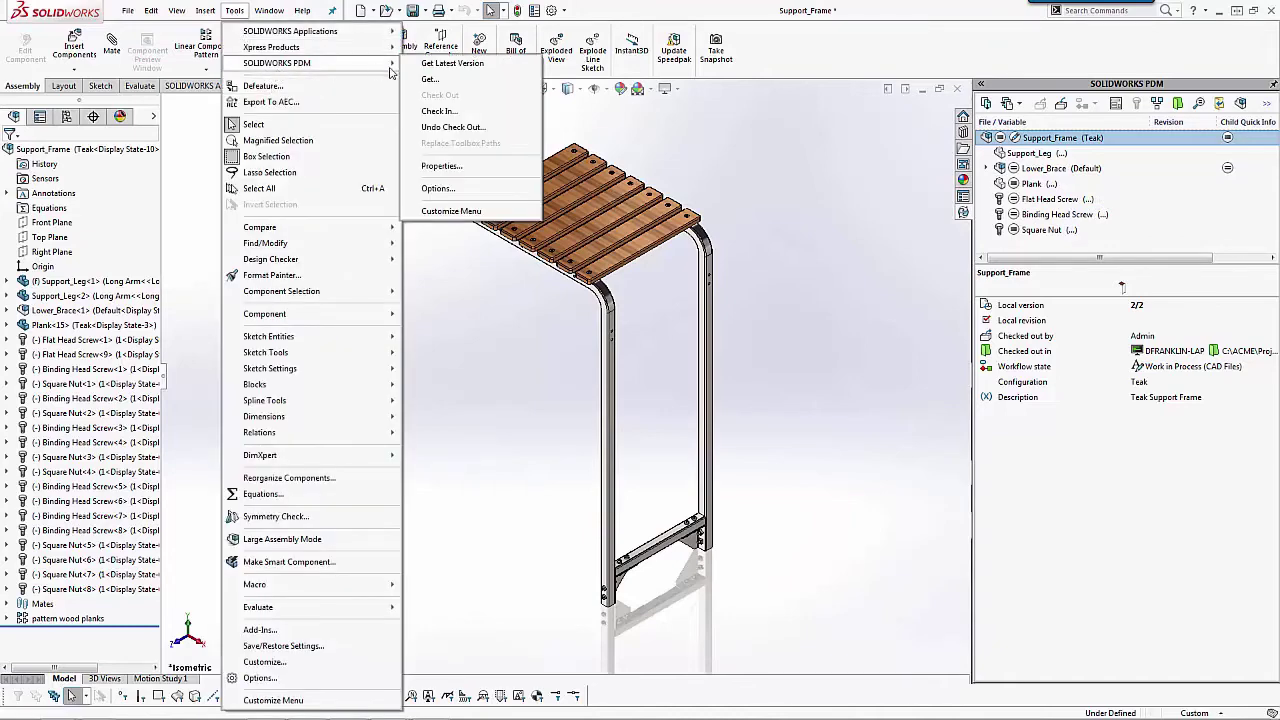
left_click(455, 188)
left_click(506, 156)
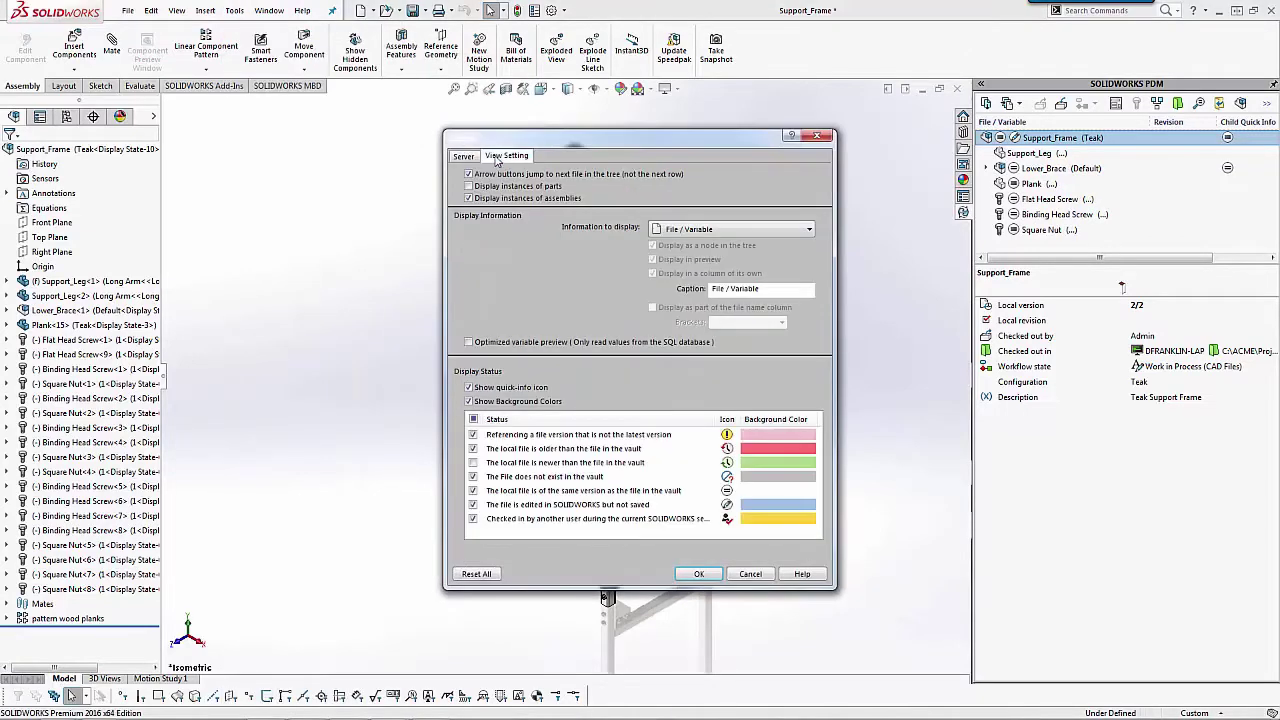
left_click(473, 462)
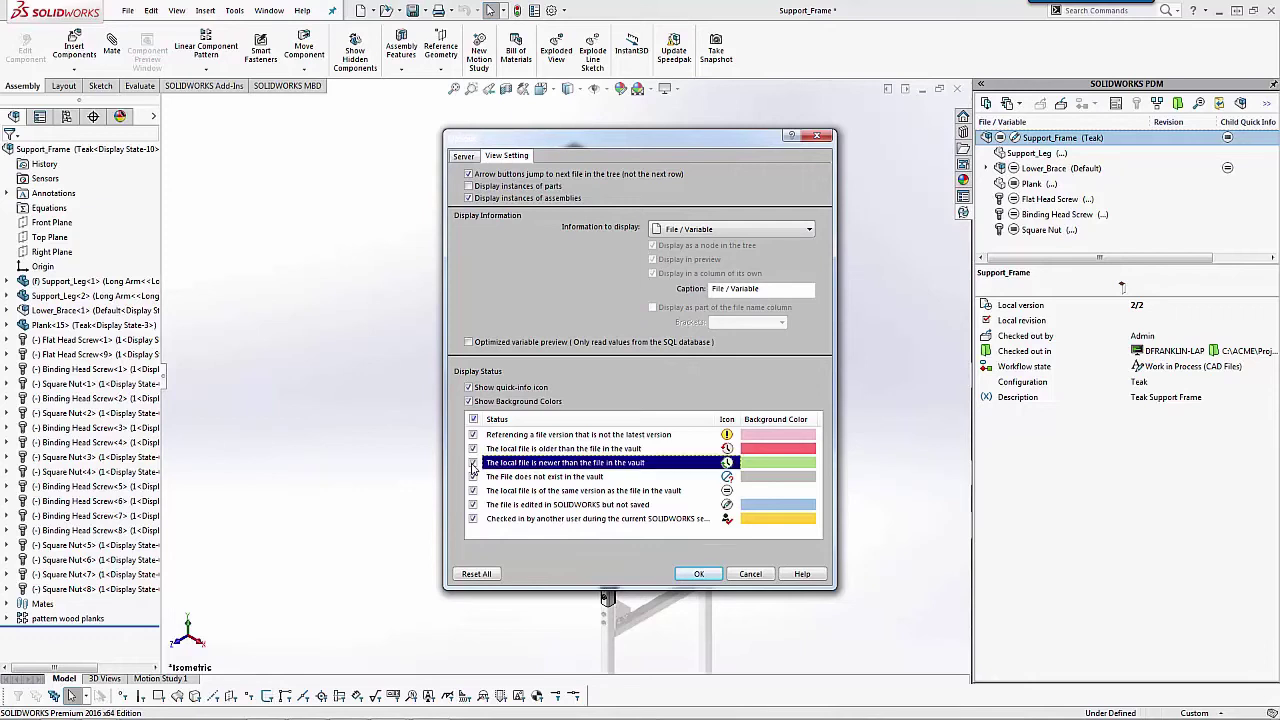
left_click(469, 402)
left_click(698, 574)
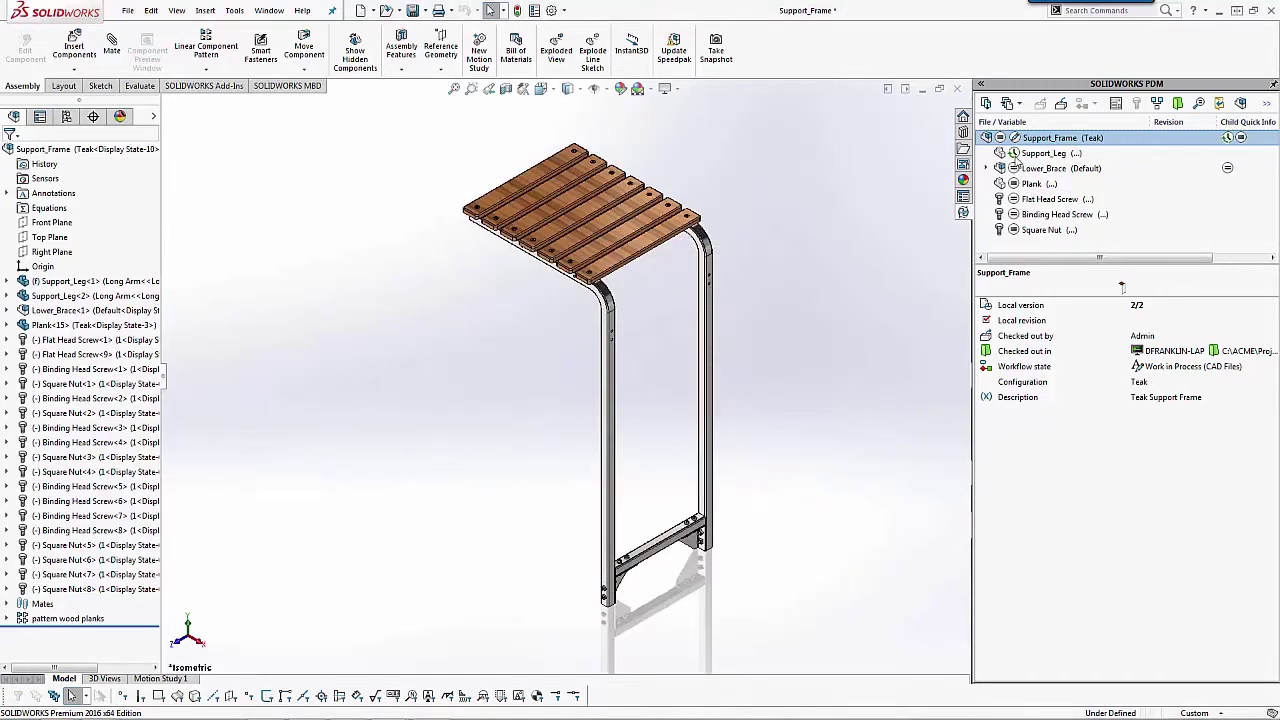
mouse_move(1017, 163)
Step: Reopen PDM View Setting and switch Show Background Colors back on
left_click(234, 10)
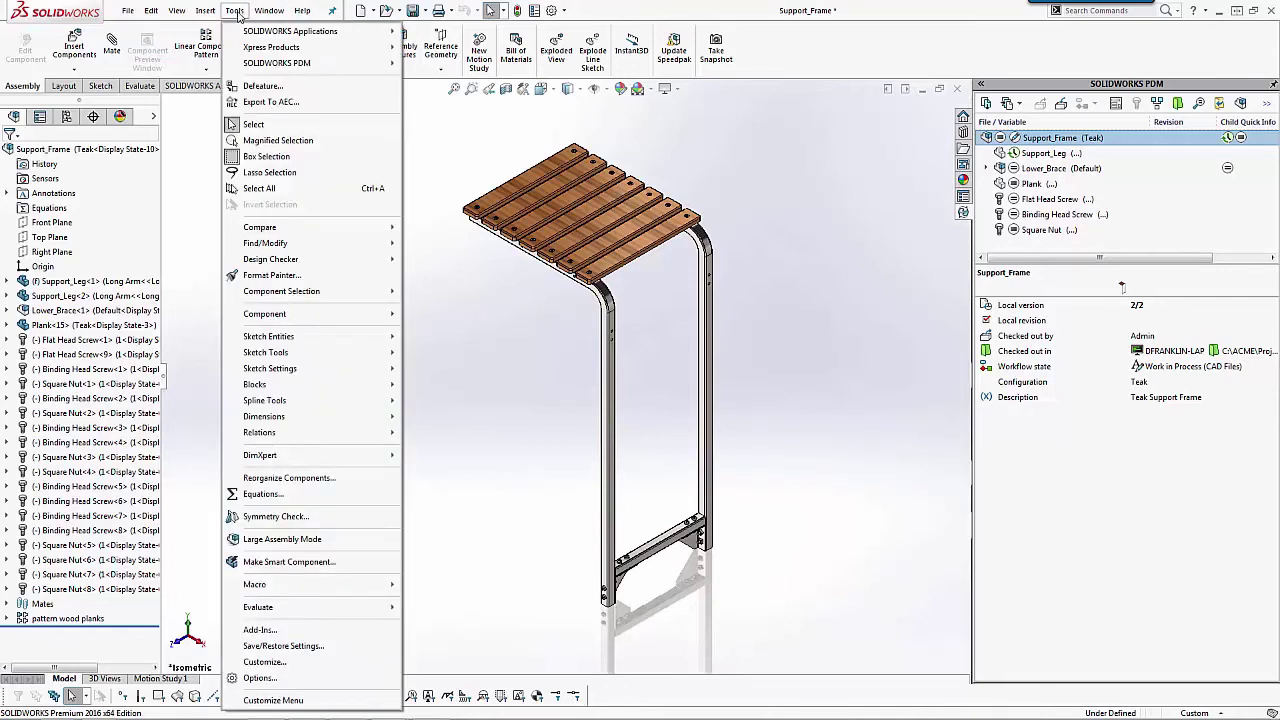
mouse_move(258, 62)
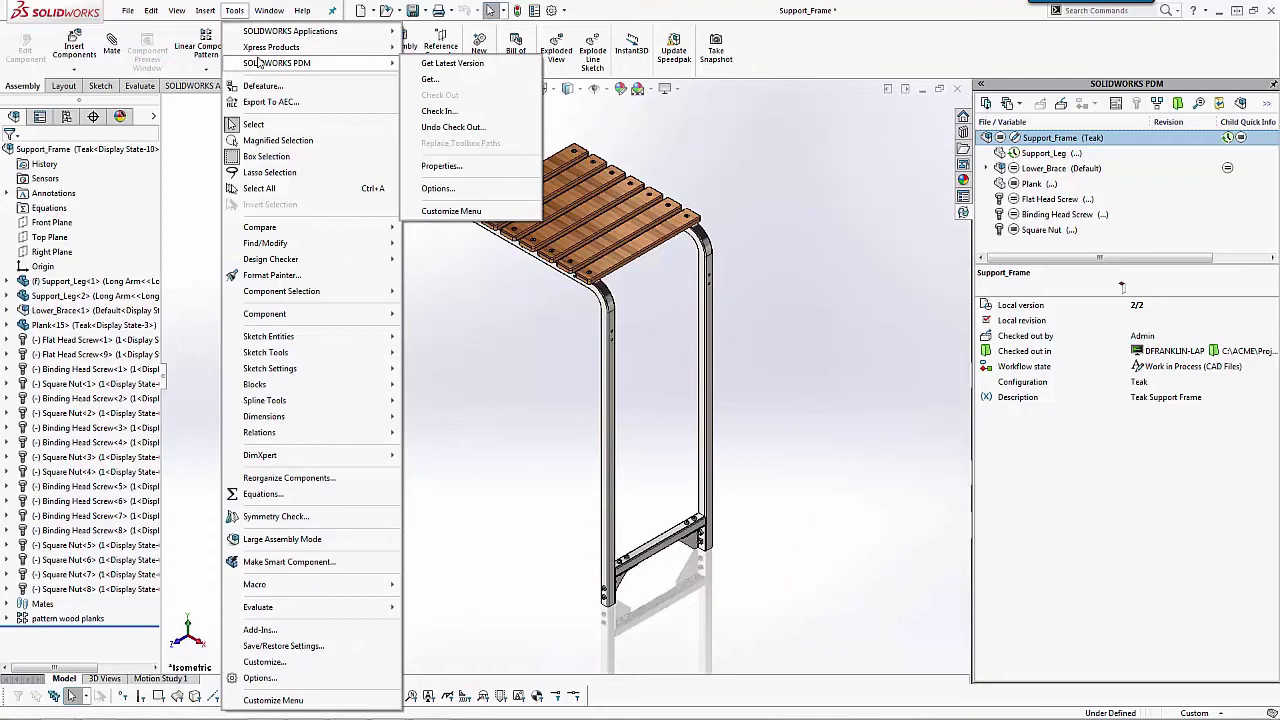
left_click(465, 190)
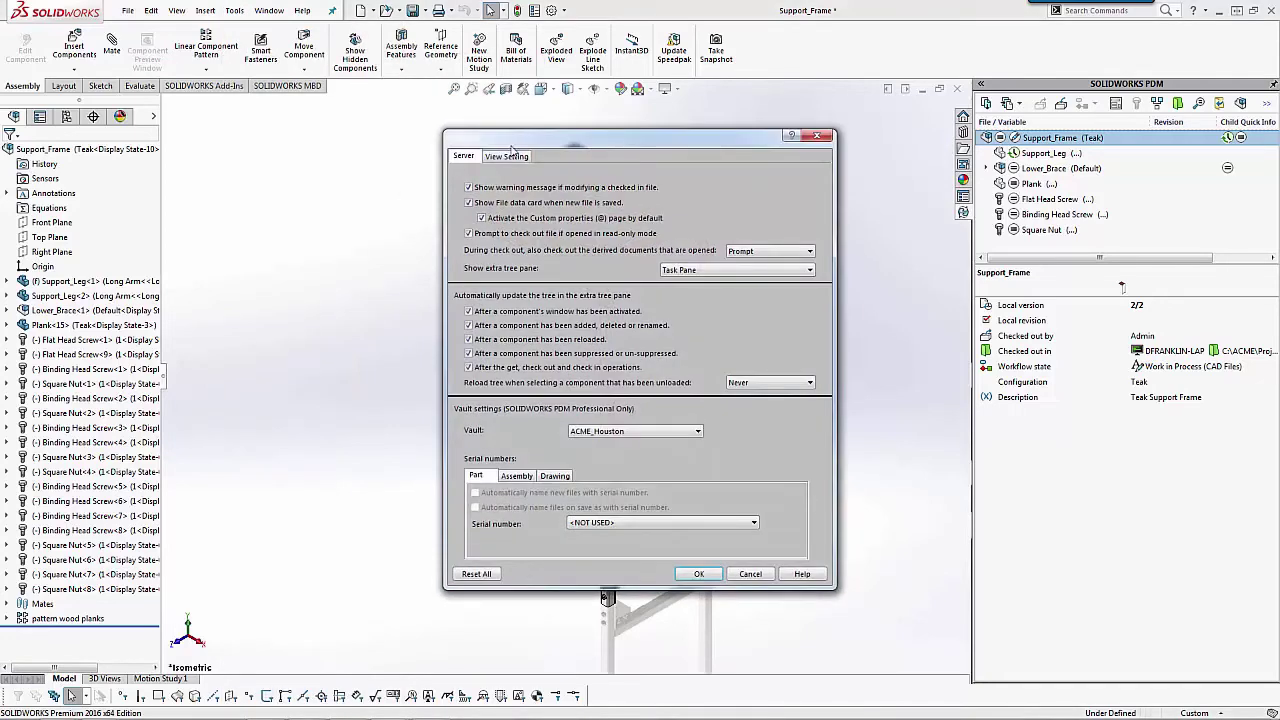
left_click(508, 156)
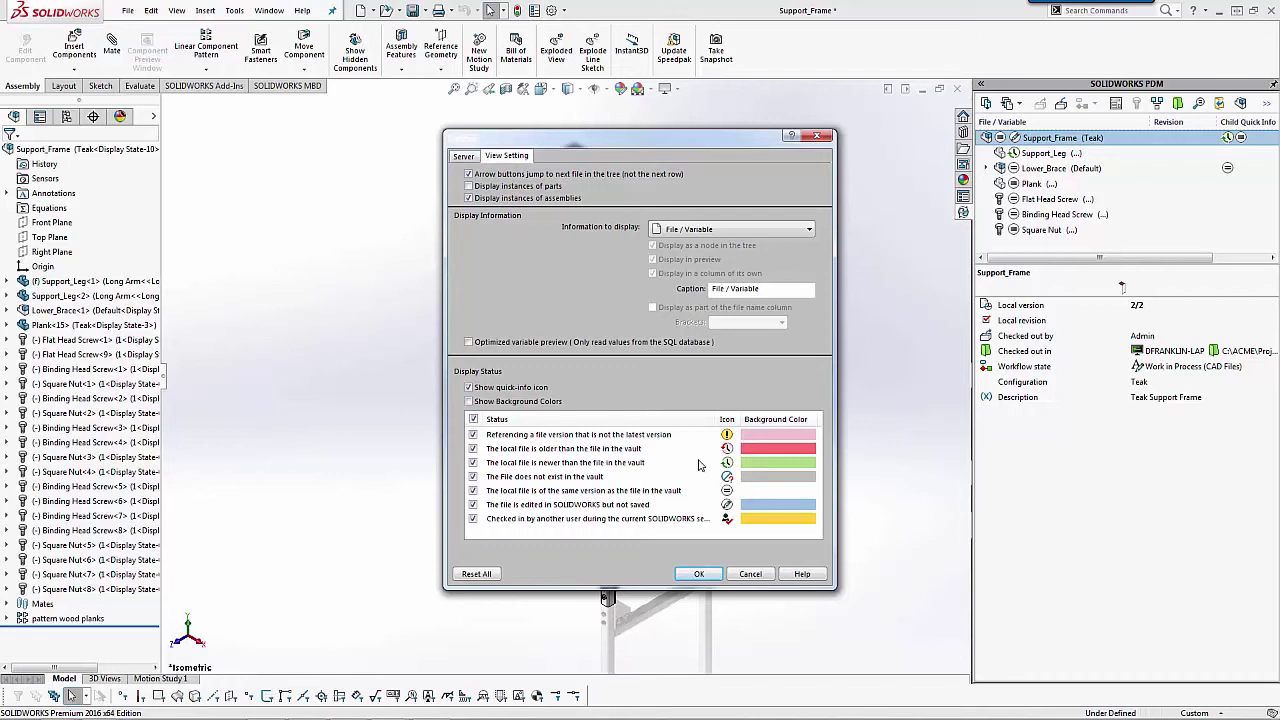
left_click(468, 401)
Step: Keep light green as the newer-local-file background colour and apply the settings
left_click(810, 467)
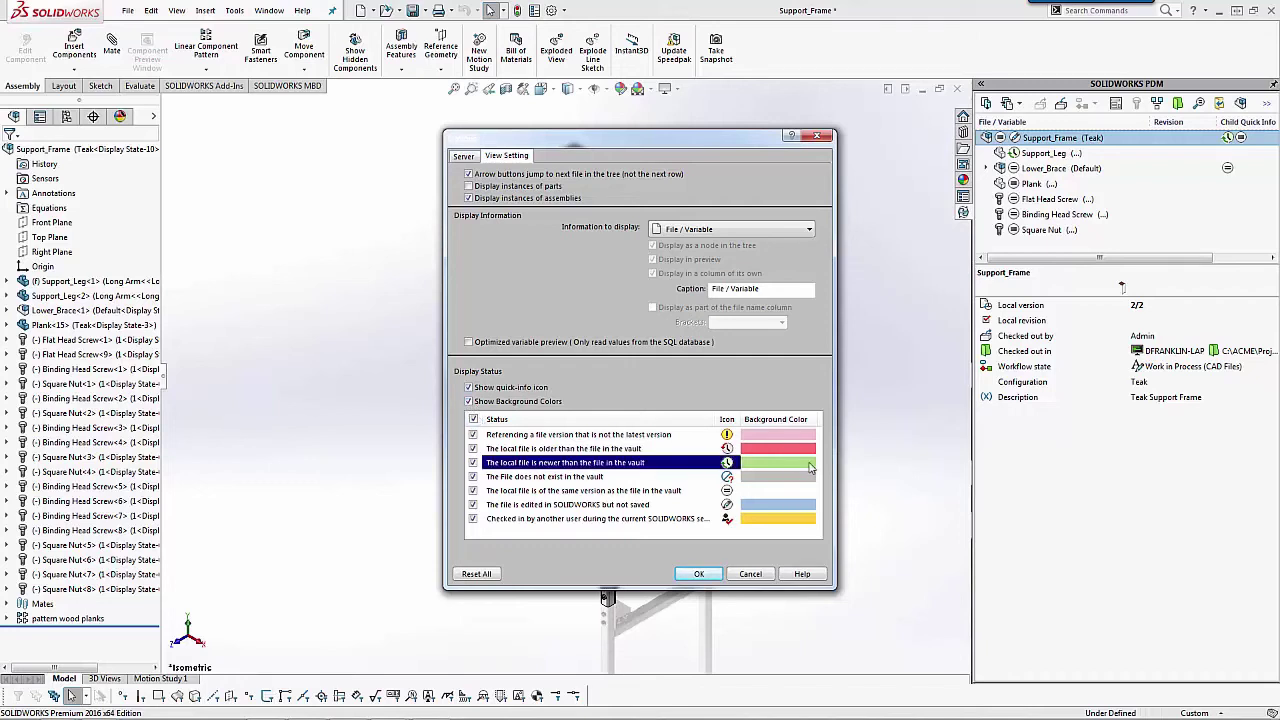
left_click(810, 465)
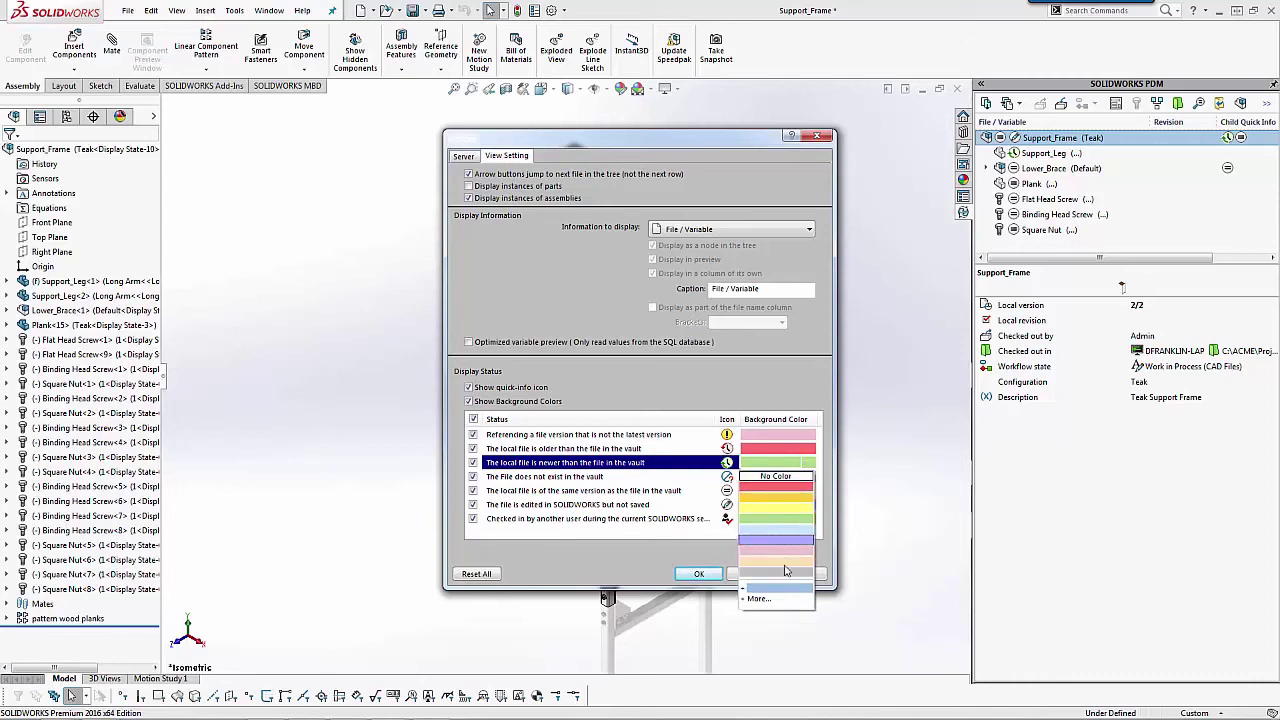
left_click(690, 420)
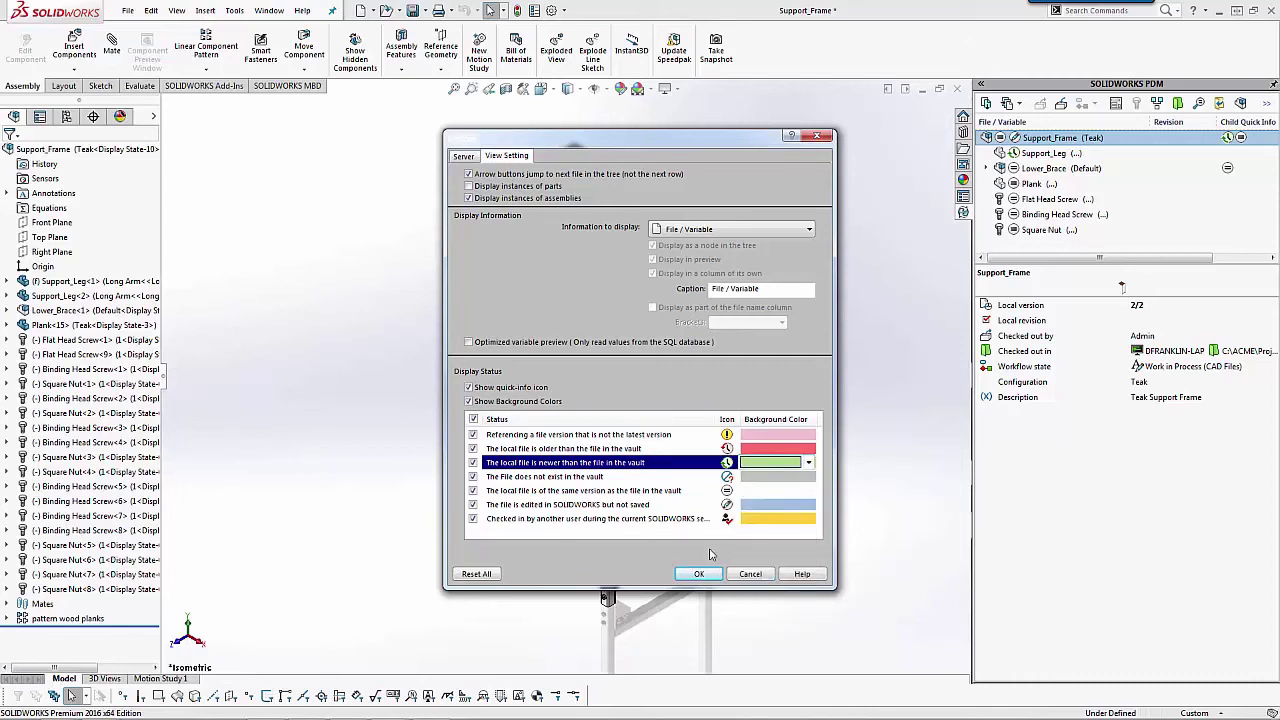
left_click(699, 574)
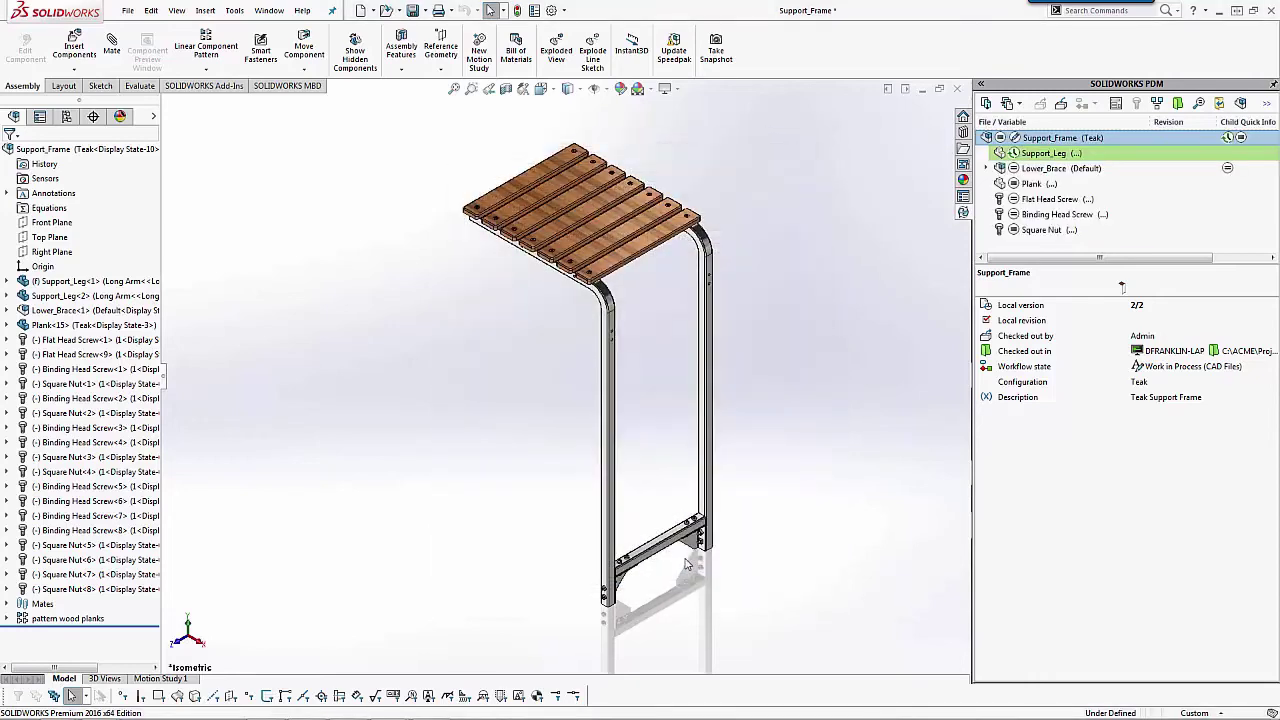